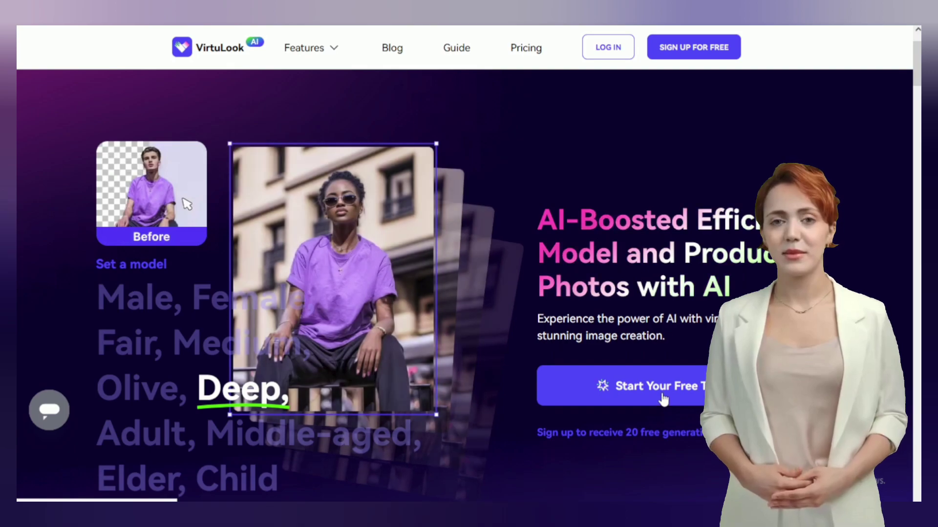
Step: Scroll the VirtuLook homepage past Royalty-Free Fashion Models to the Level UP Efficiency overview
scroll(663, 400, down, 10)
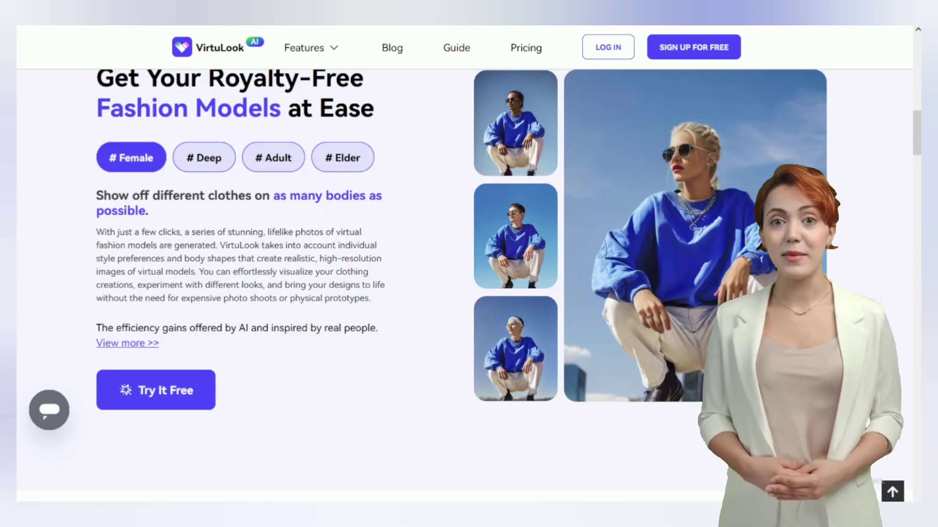
scroll(663, 400, up, 1)
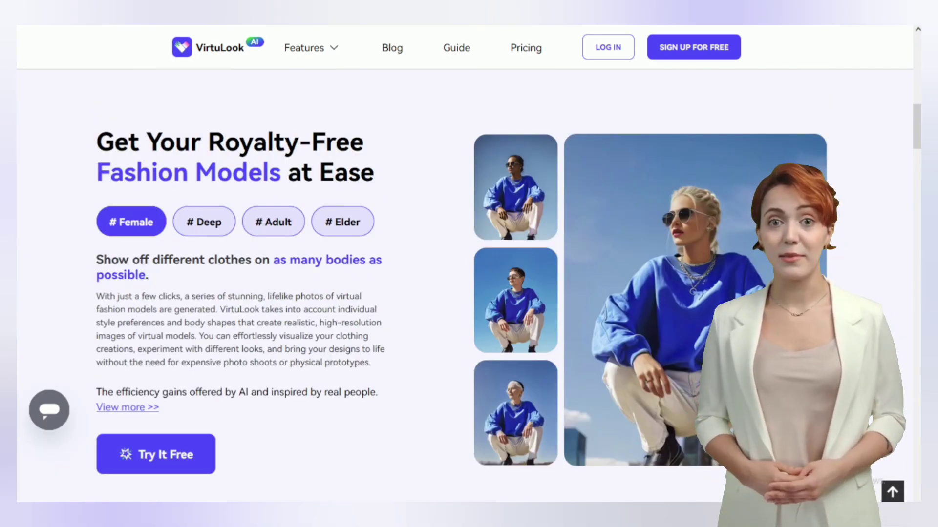
scroll(464, 293, down, 15)
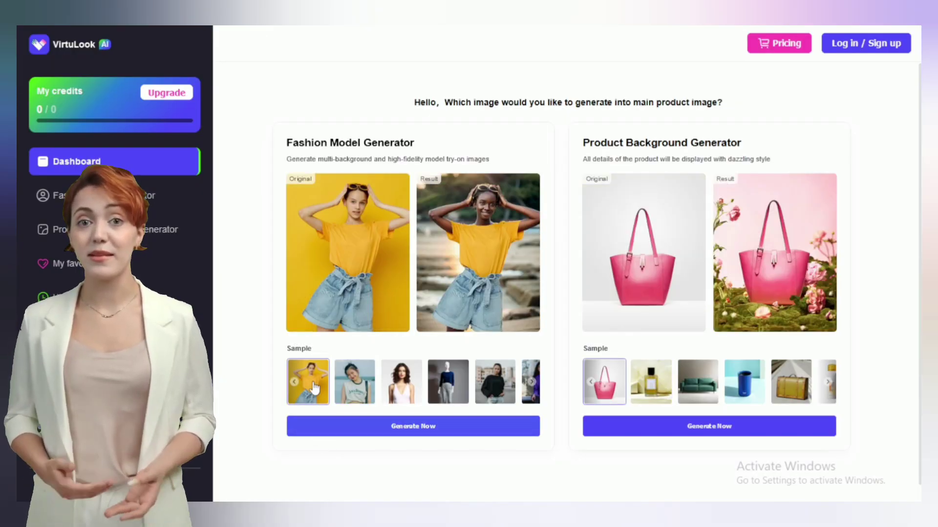
Step: Preview the second through sixth Fashion Model Generator sample results
click(355, 383)
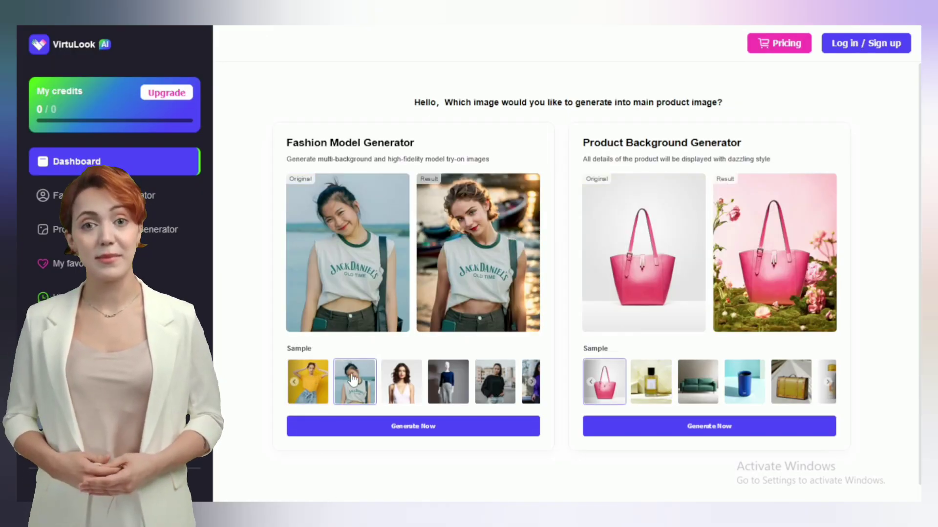
click(402, 383)
click(447, 390)
click(495, 389)
click(535, 392)
Step: Preview the perfume, blue cup and suitcase Product Background Generator samples
click(651, 384)
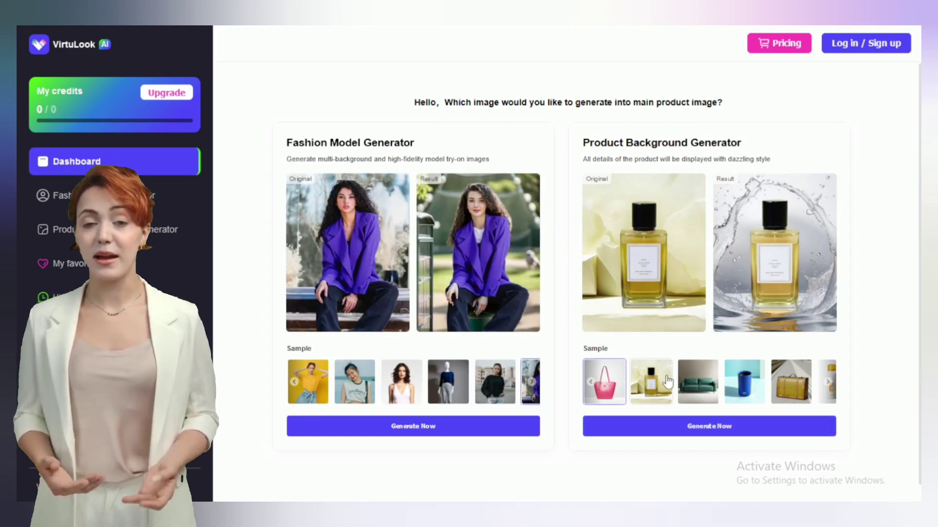
click(746, 388)
click(791, 383)
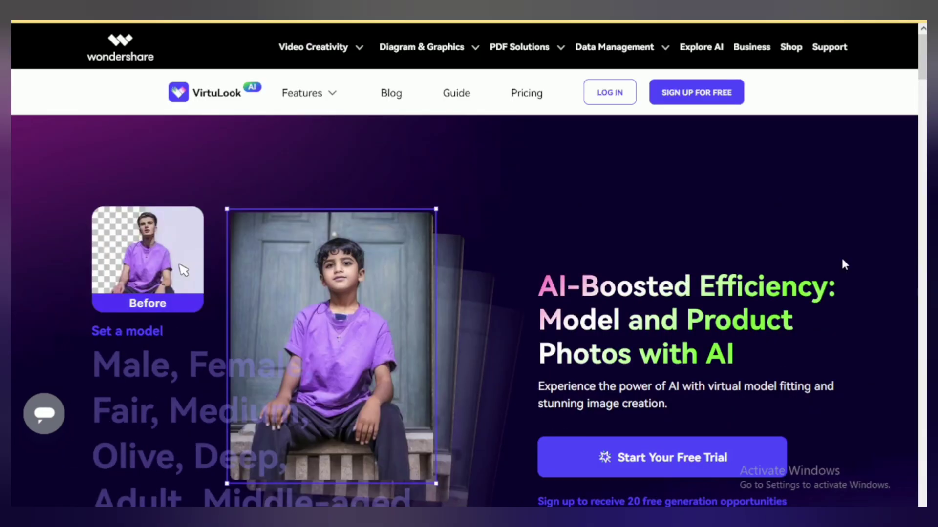
scroll(851, 261, down, 3)
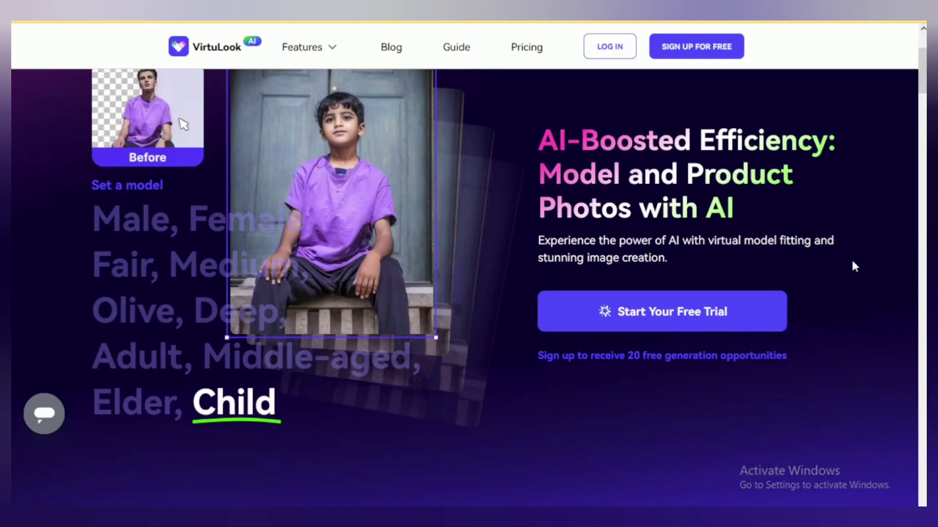
scroll(850, 257, up, 1)
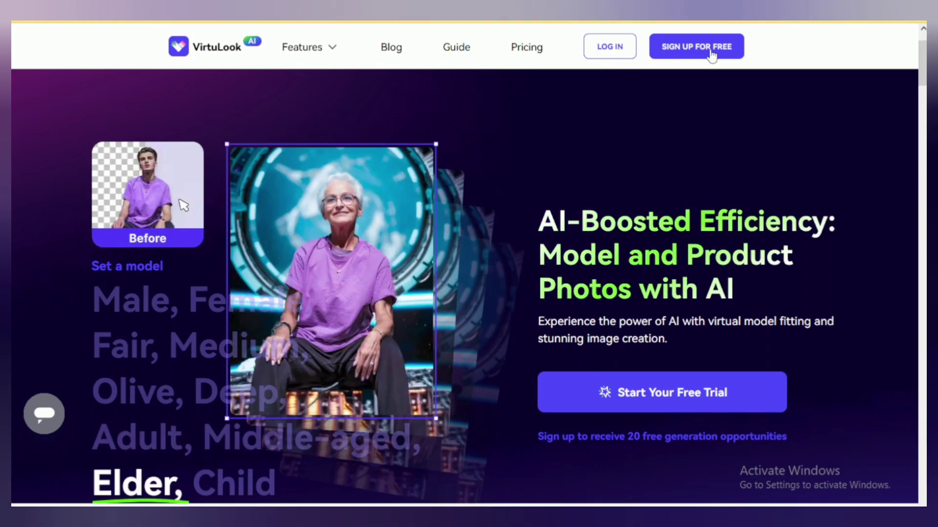
Step: Sign up for a free account with an e-mail and password, landing on 20 credits
click(711, 49)
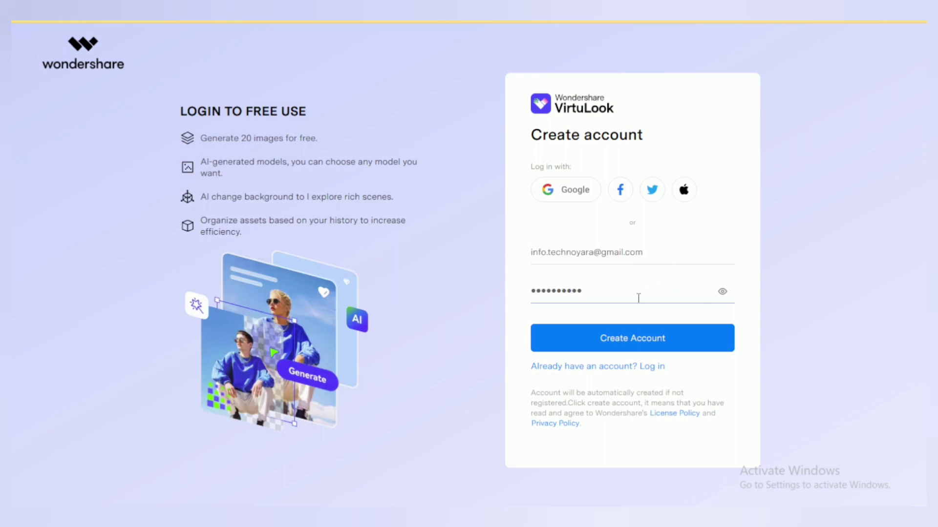
click(622, 345)
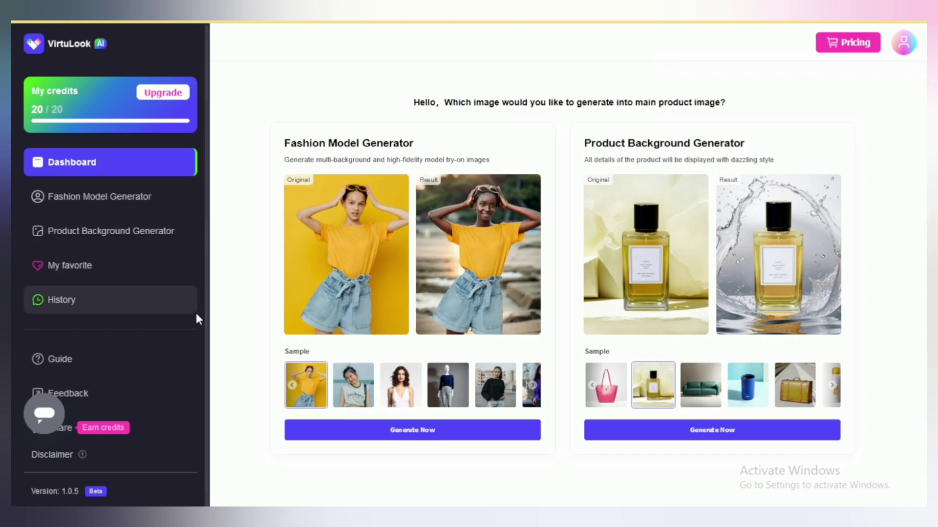
Step: Preview the fashion model samples from the second through the purple-jacket one
click(364, 387)
click(406, 388)
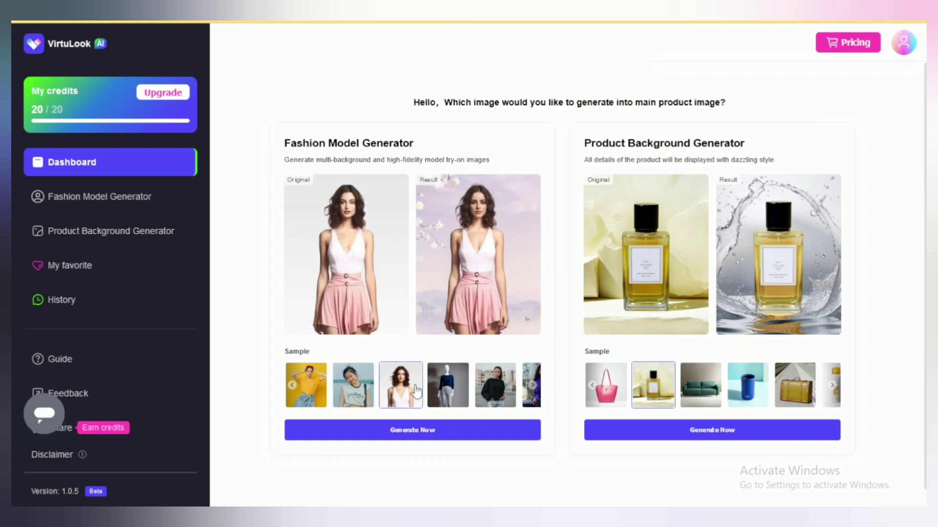
click(456, 388)
click(495, 390)
click(535, 395)
Step: Preview the pink bag, perfume and sofa product background samples
click(618, 385)
click(654, 384)
click(699, 384)
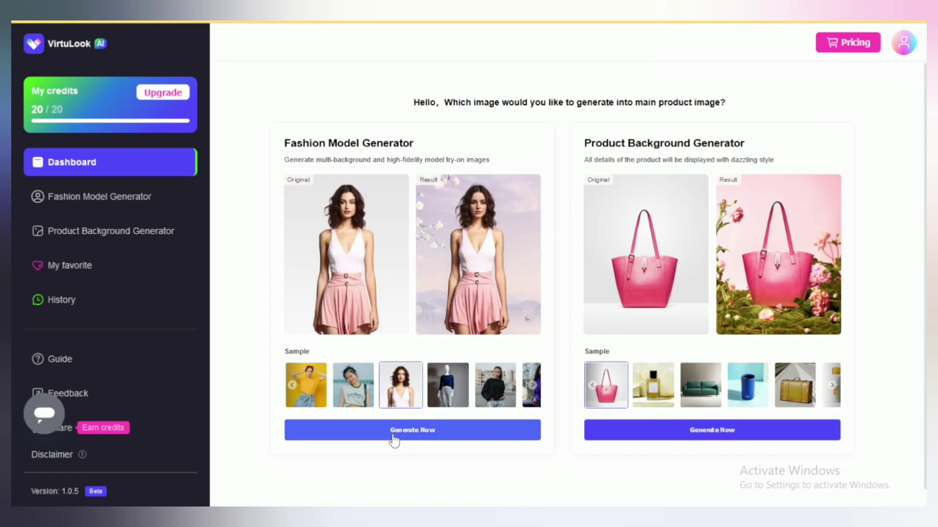
Step: Start the Fashion Model Generator and upload the plaid-jacket model photo
click(415, 442)
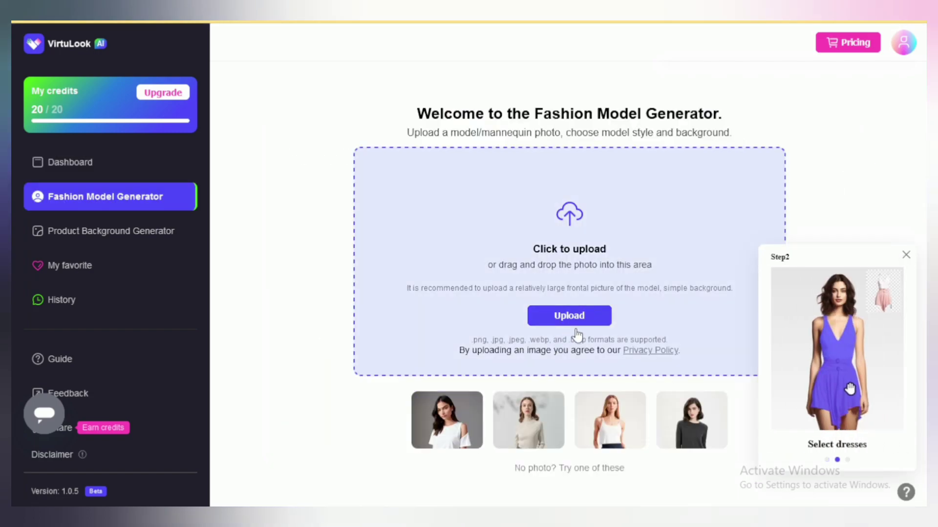
click(830, 459)
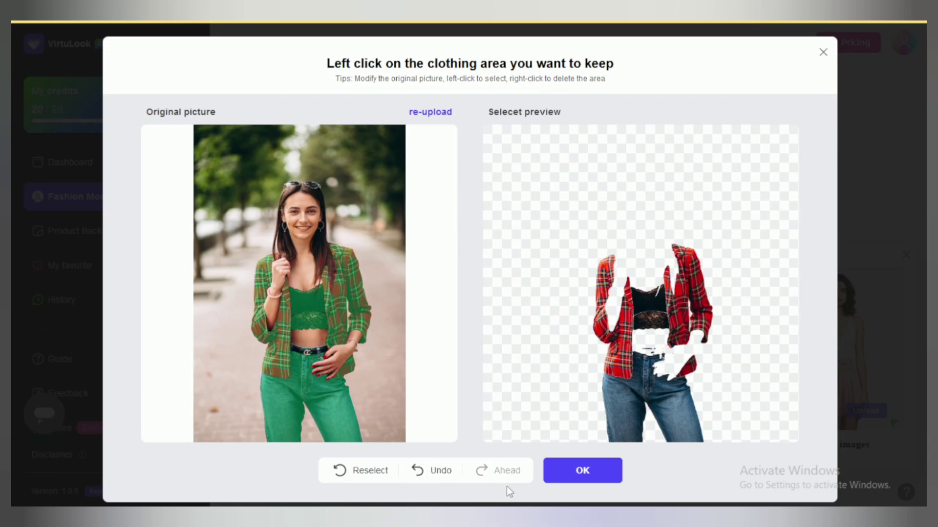
Step: Accept the selected jacket, top and jeans as the clothing area
click(600, 482)
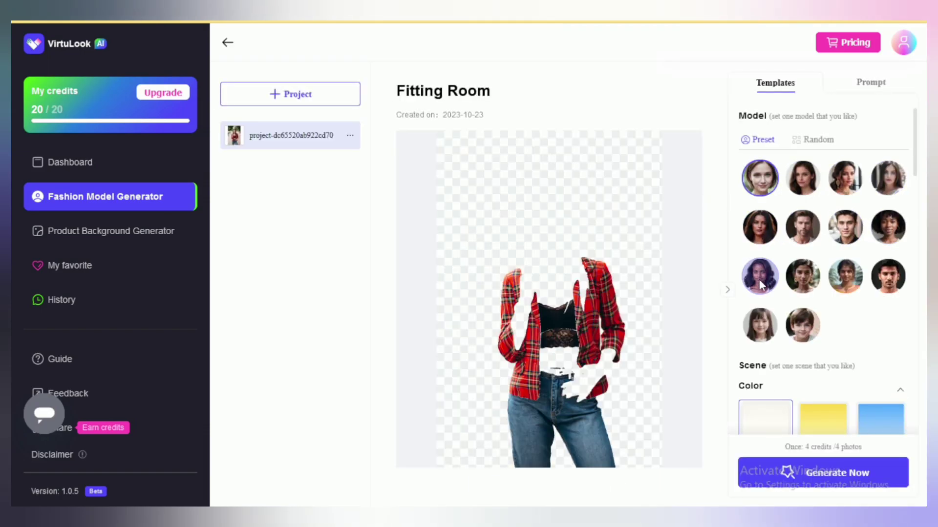
Step: Choose the fourth preset model and the Park scene, then generate the photos
click(888, 189)
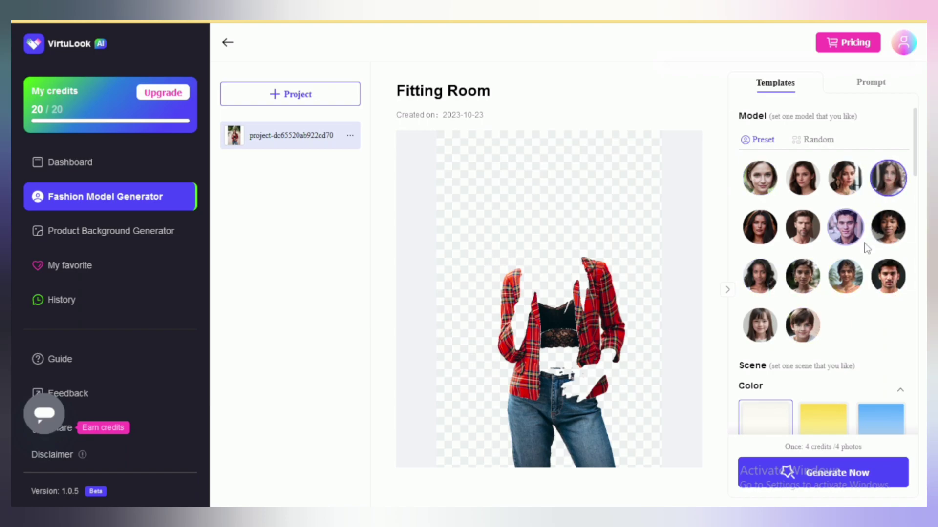
scroll(867, 248, down, 5)
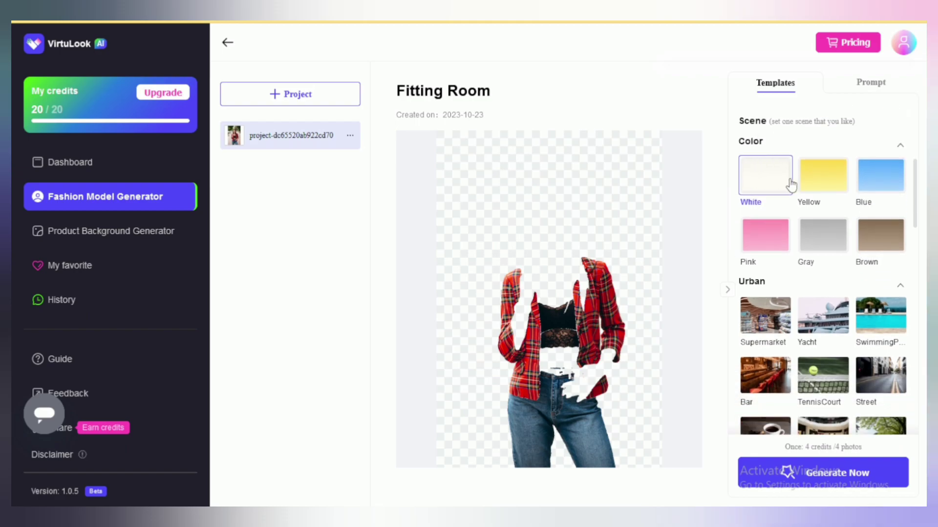
scroll(835, 318, down, 2)
scroll(836, 318, down, 5)
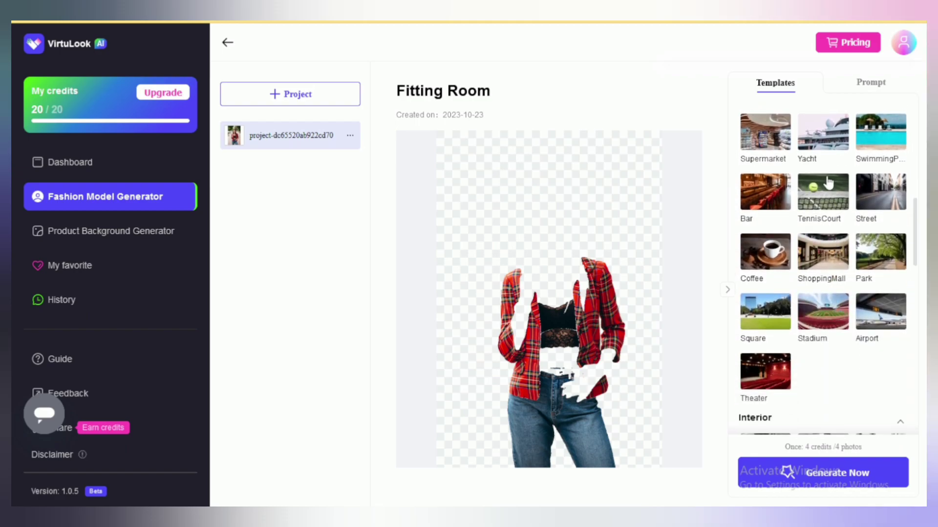
scroll(836, 302, down, 3)
scroll(815, 302, up, 7)
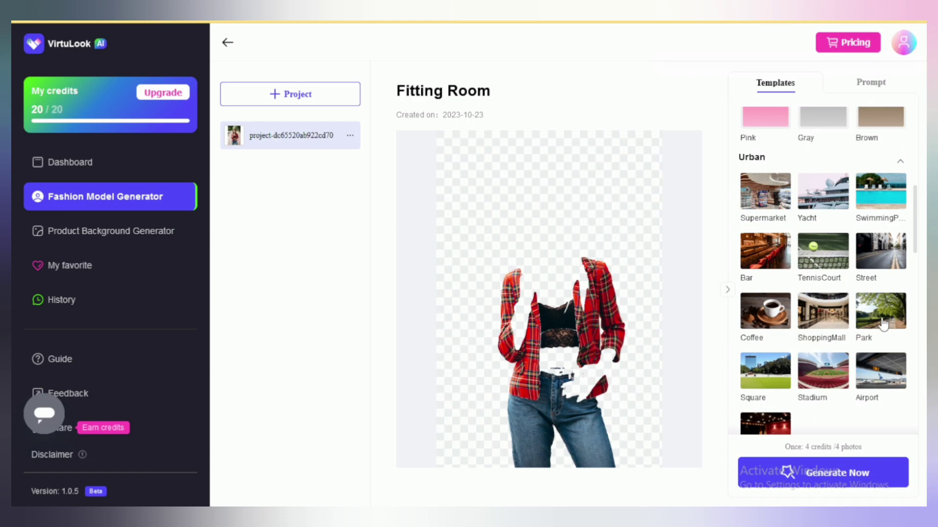
scroll(879, 320, down, 1)
click(882, 274)
scroll(821, 420, down, 10)
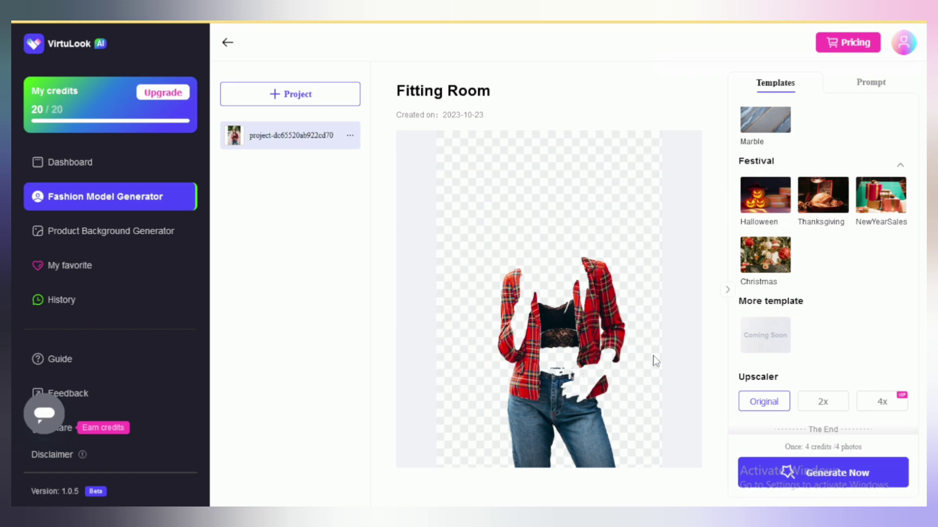
click(872, 482)
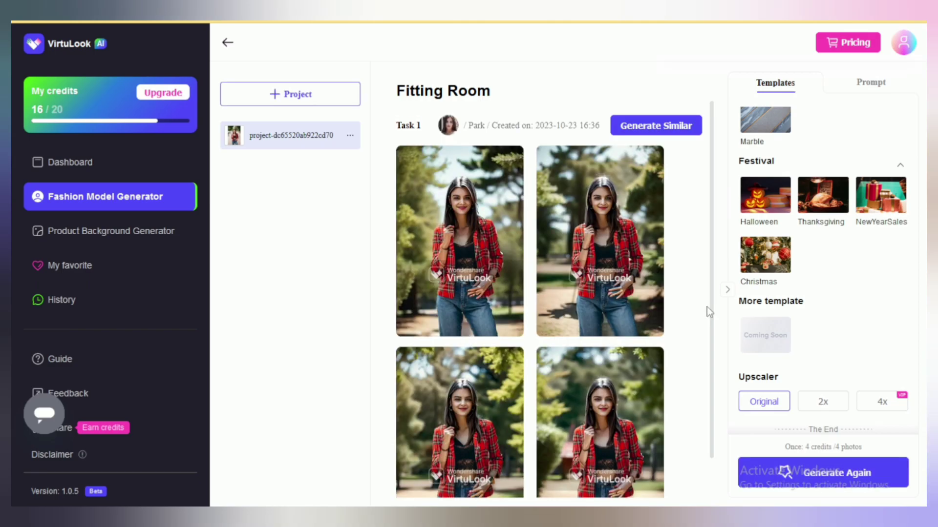
Step: Open the first generated park photo in the large preview
scroll(708, 307, down, 1)
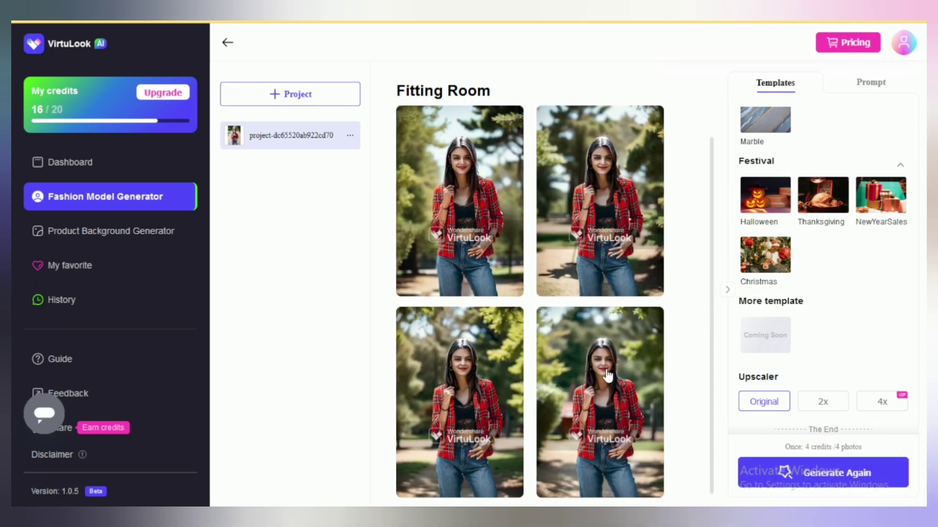
click(455, 194)
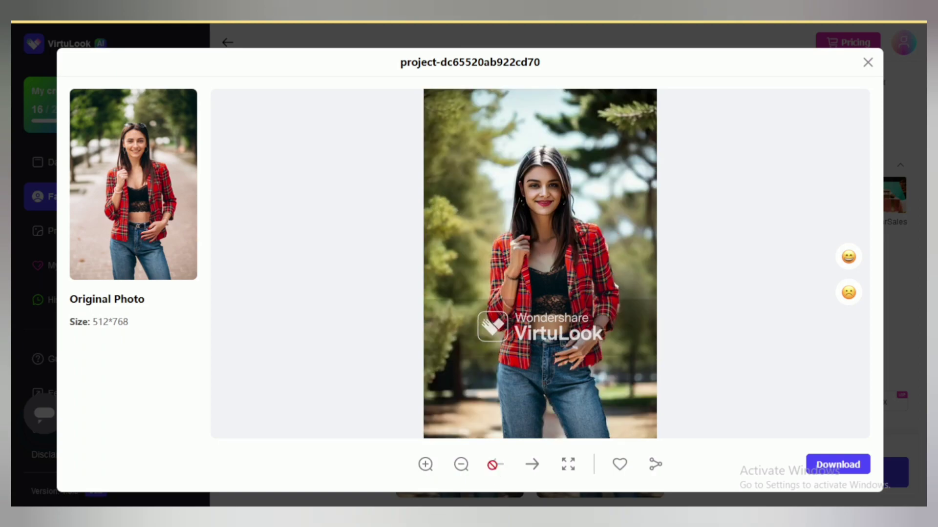
Step: Step forward three photos to the last generated park photo
click(532, 464)
click(532, 465)
click(532, 464)
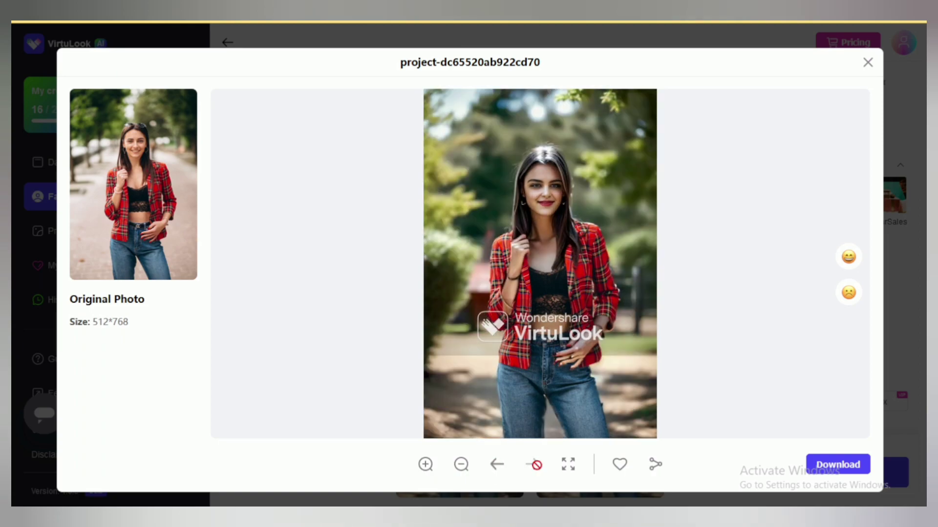
Step: Zoom the photo in twice, back out twice, then view it full screen
click(427, 465)
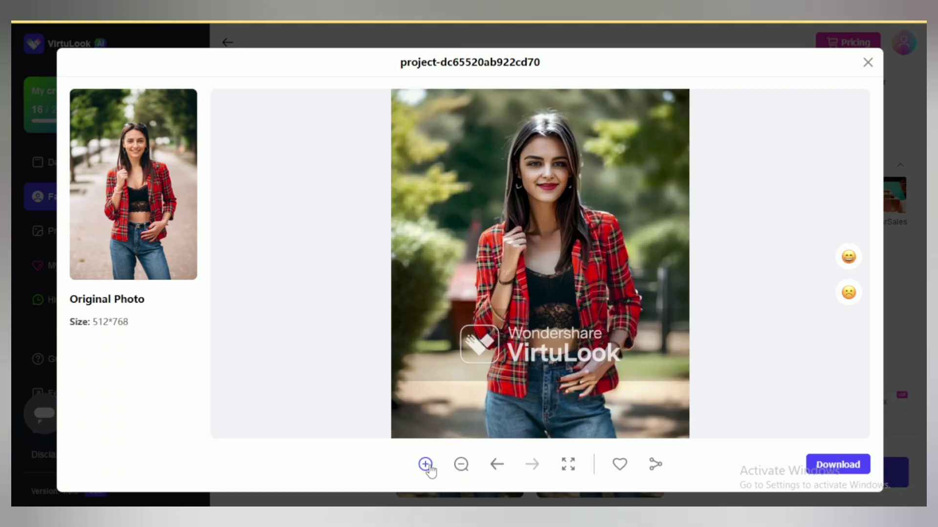
click(426, 466)
click(461, 465)
click(461, 465)
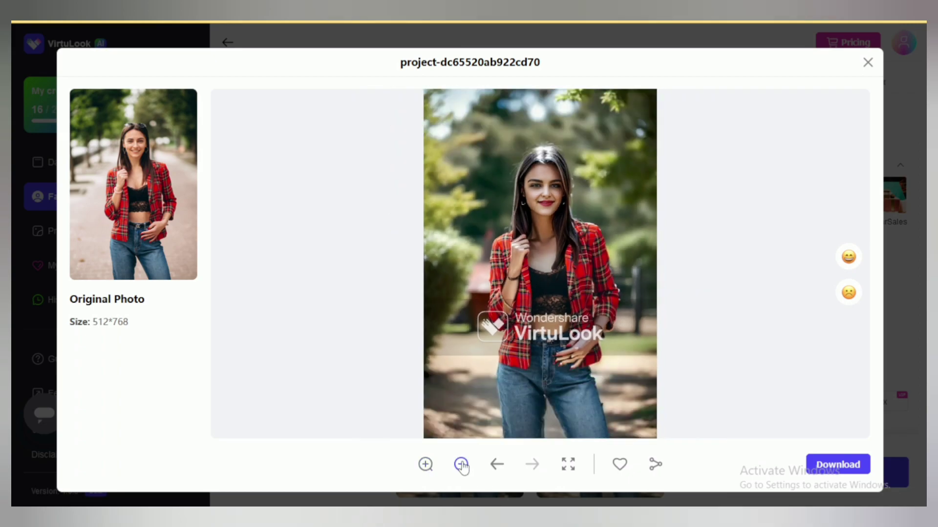
click(566, 467)
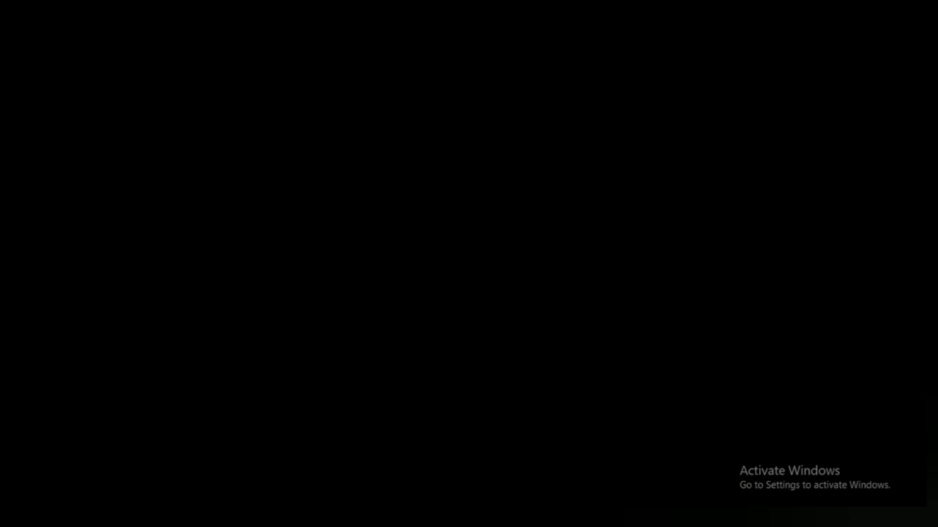
Step: Exit full screen, then try downloading and sharing the first photo, closing both offer dialogs
key(Escape)
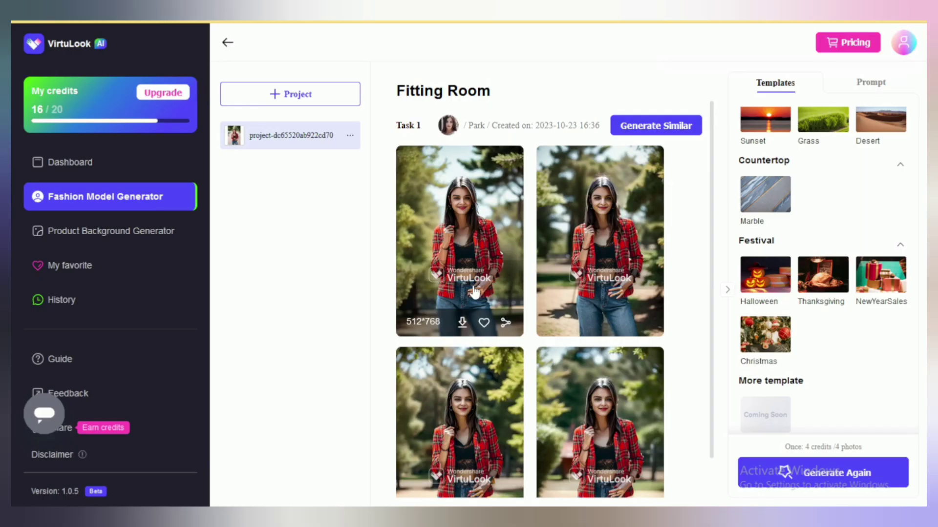
click(462, 324)
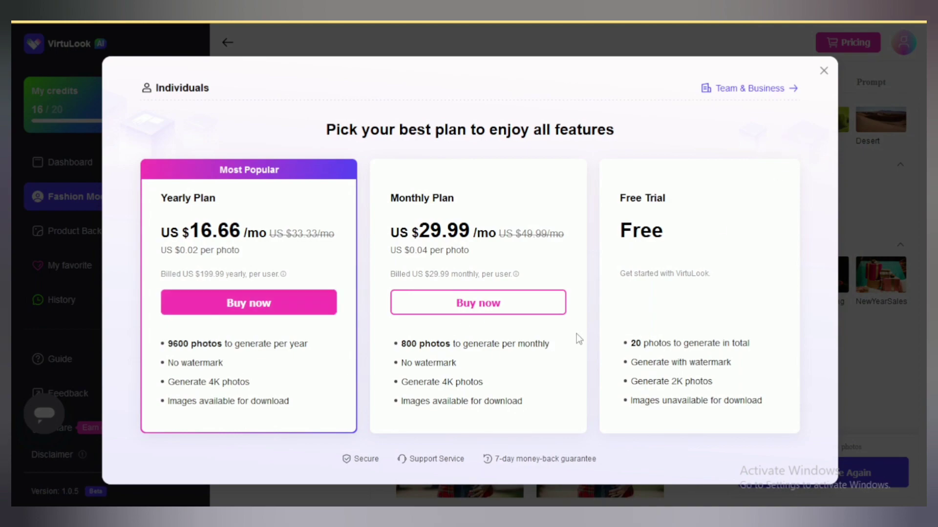
click(827, 72)
click(505, 324)
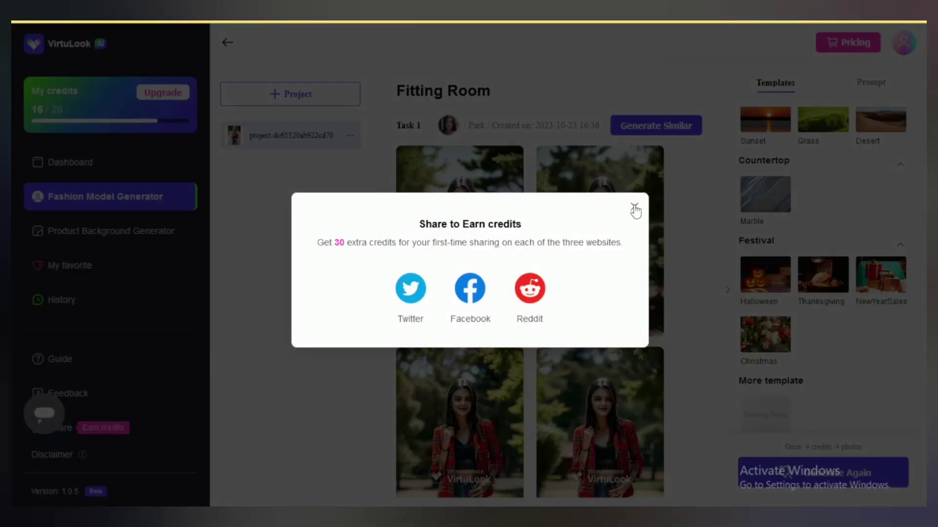
click(634, 208)
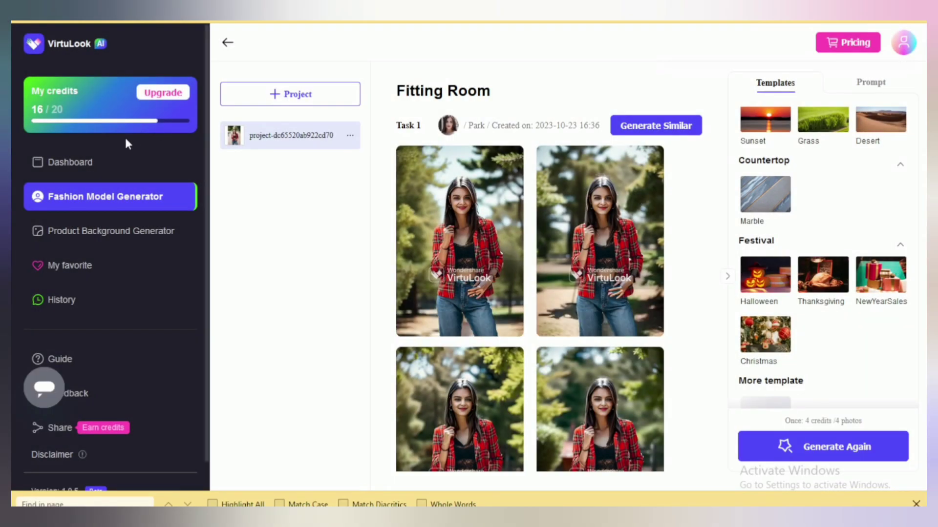